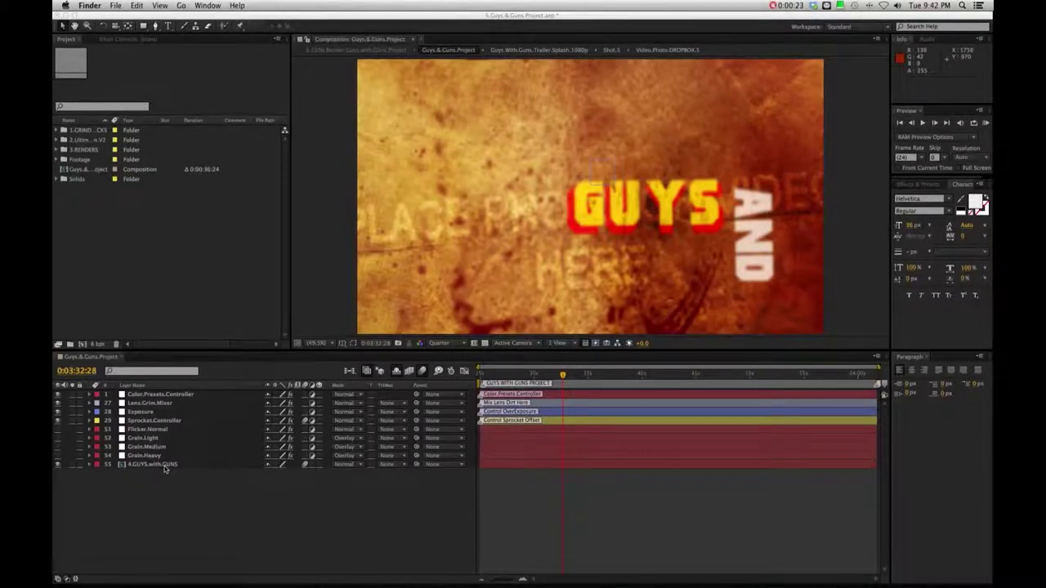
- Bring After Effects forward and select the 4.GUYS.with.GUNS layer
left_click(164, 467)
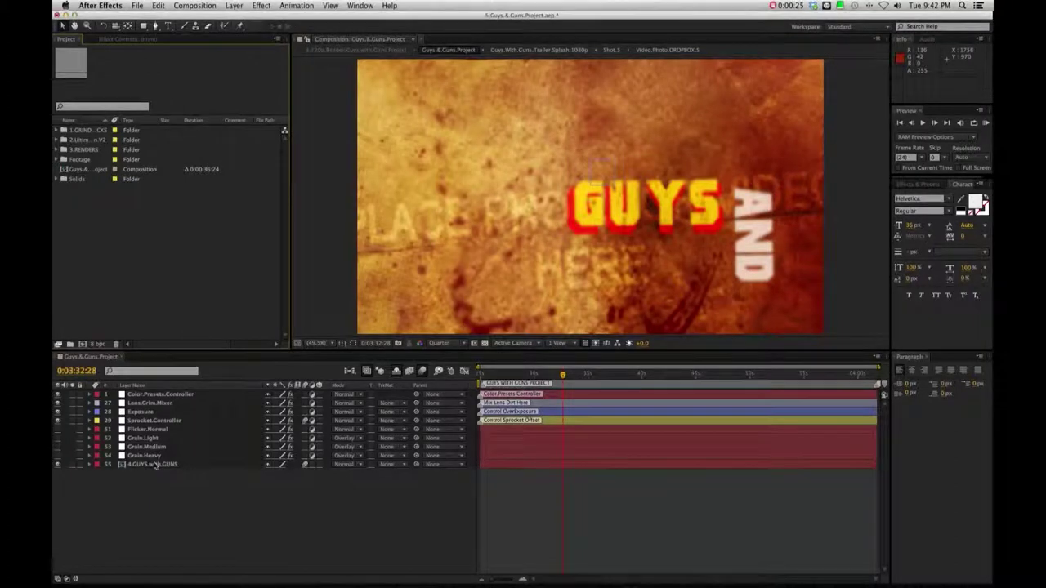
left_click(155, 466)
- Open the 4.GUYS.with.GUNS precomp and inspect its Rotation.Controller layer
double_click(155, 466)
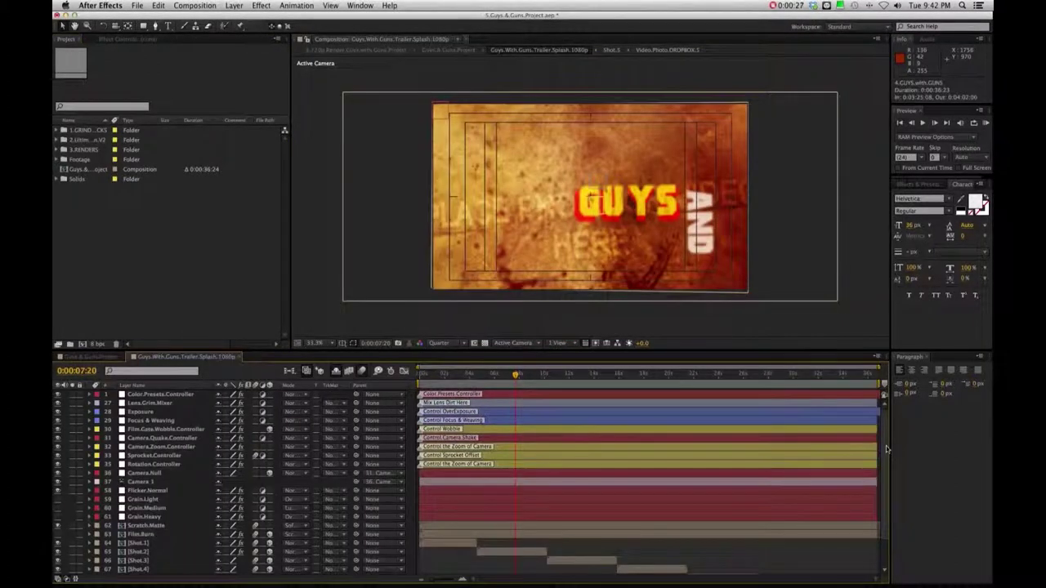
scroll(887, 448, "down", 1)
scroll(886, 400, "up", 1)
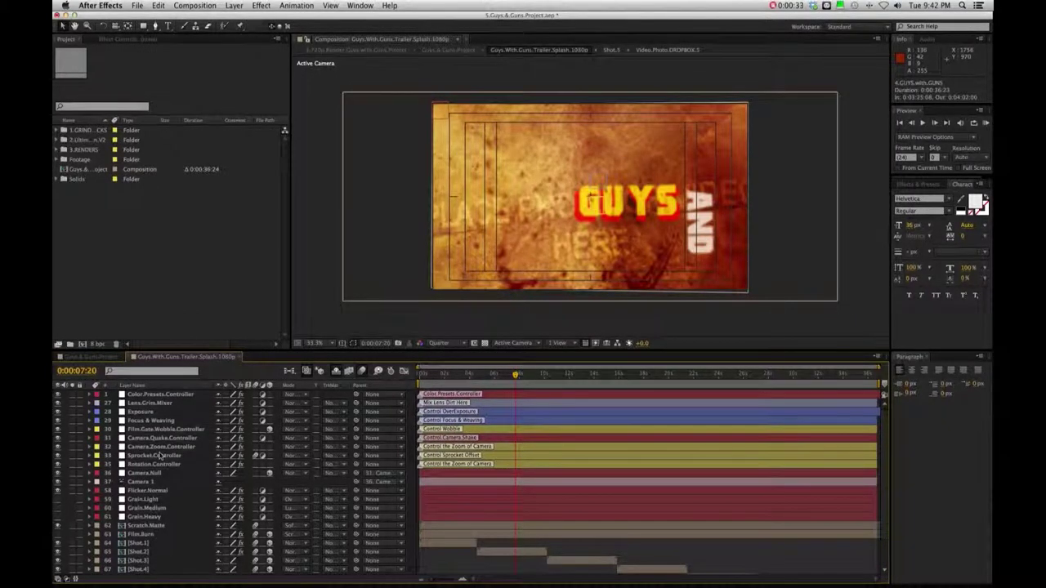
left_click(155, 464)
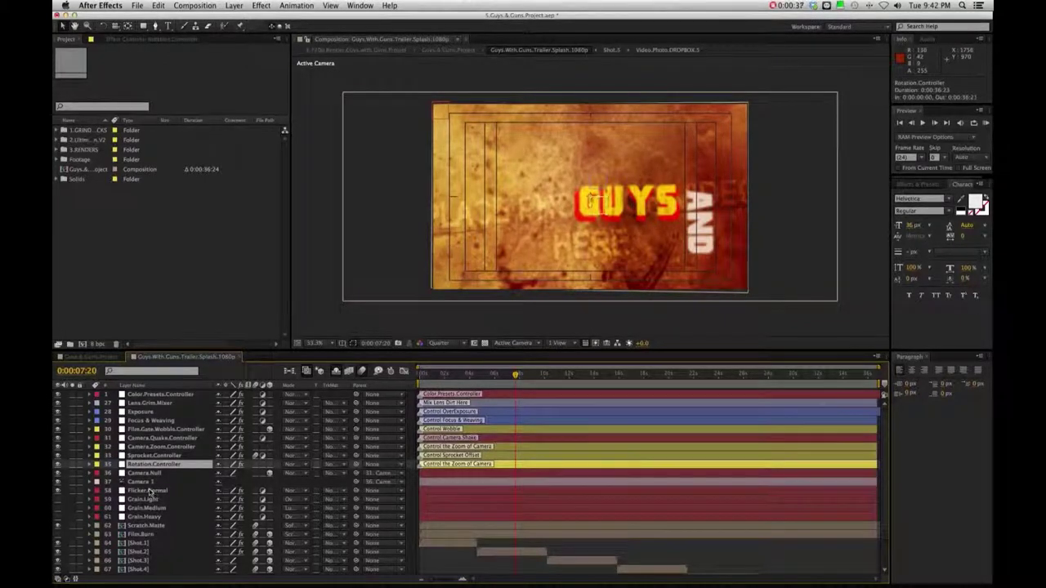
- Toggle the Scratch.Matte layer's visibility off and back on to compare the look
scroll(817, 498, "down", 1)
scroll(895, 496, "down", 3)
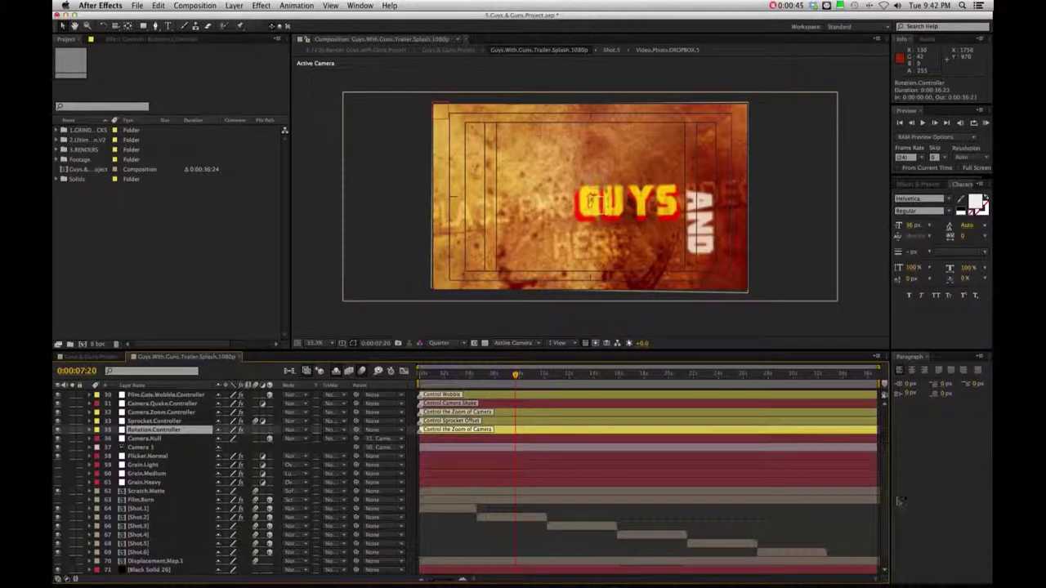
left_click(57, 492)
left_click(57, 492)
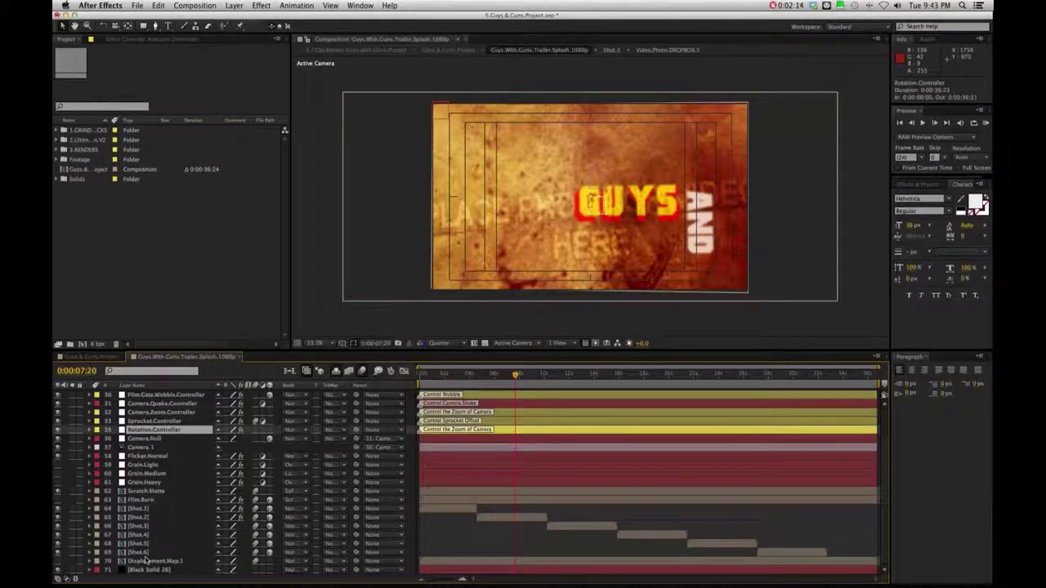
- Open the Shot.2 precomp, then its Video.Photo.DROPBOX.2 red placeholder composition
left_click(503, 519)
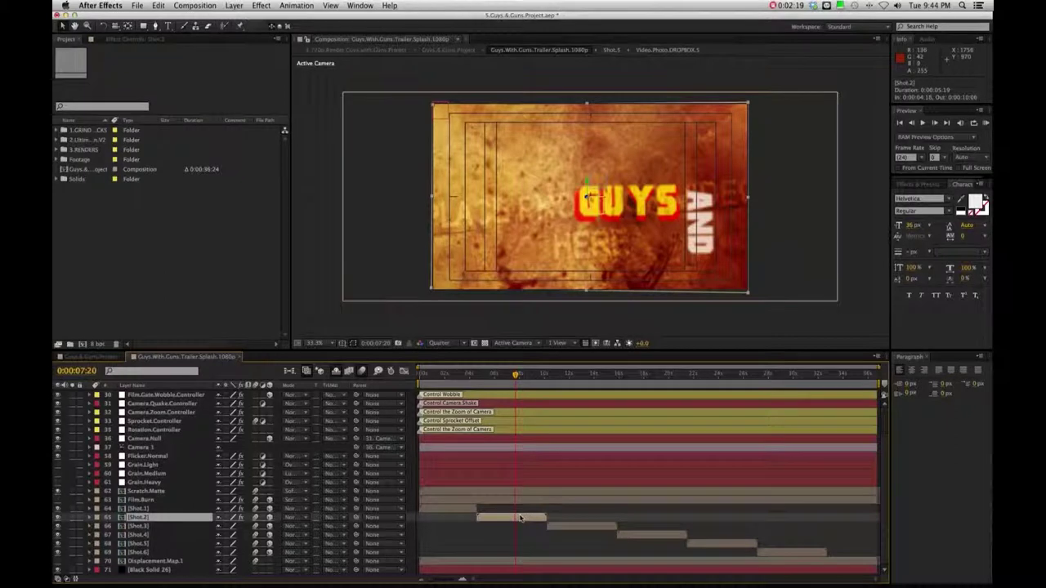
double_click(520, 519)
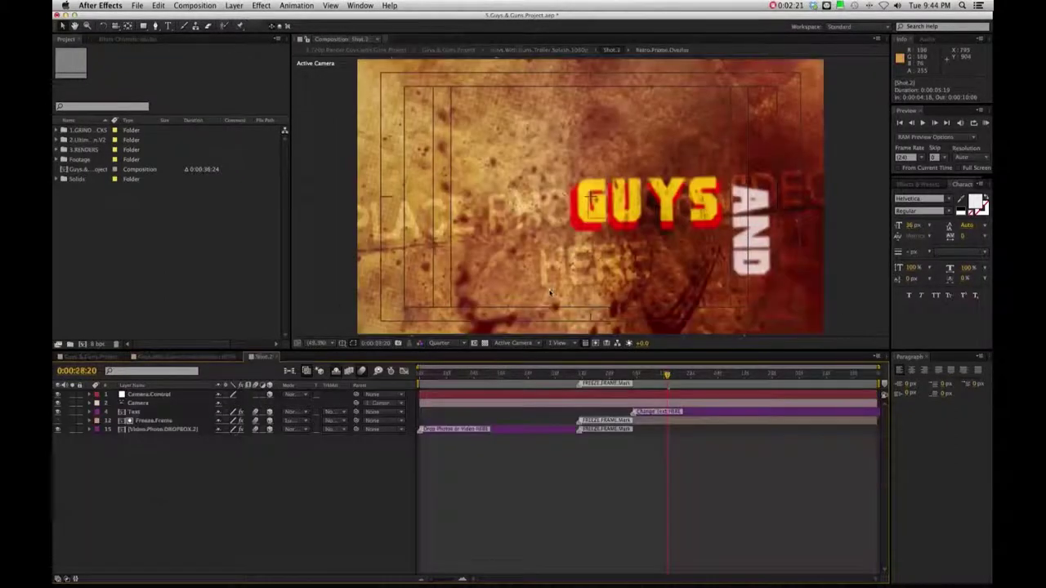
key("j")
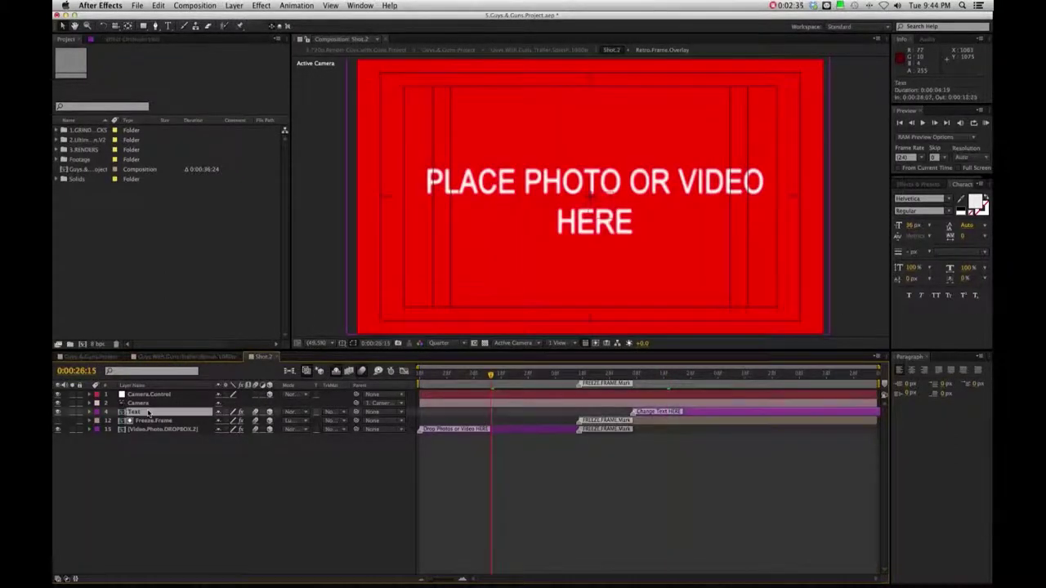
left_click(148, 421)
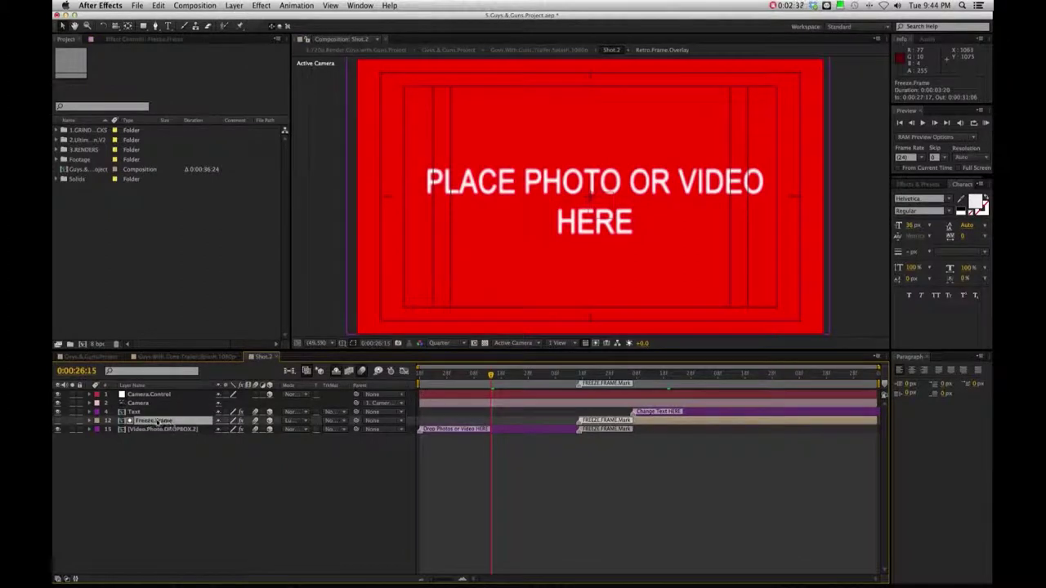
left_click(163, 429)
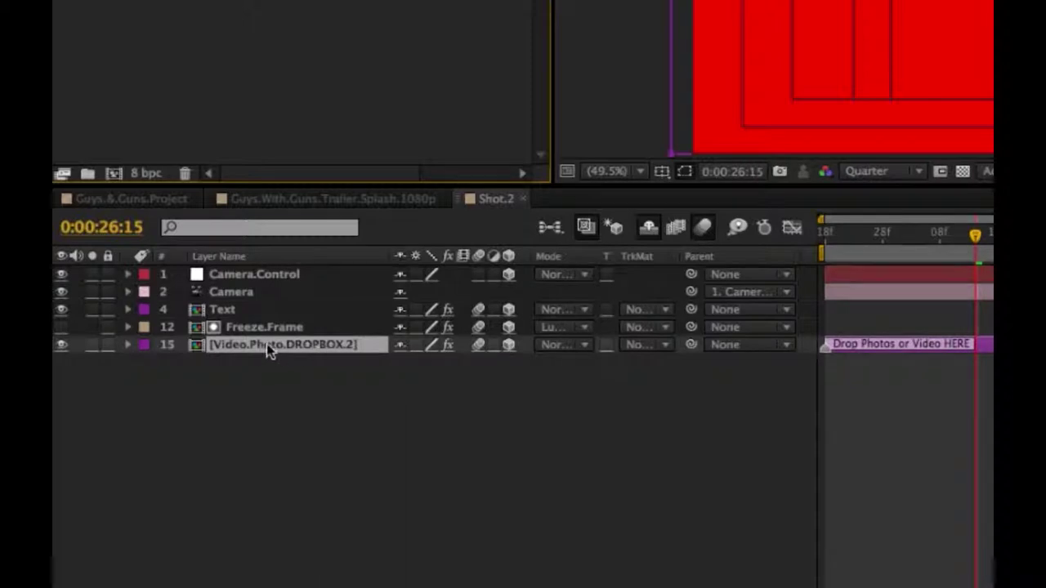
double_click(266, 344)
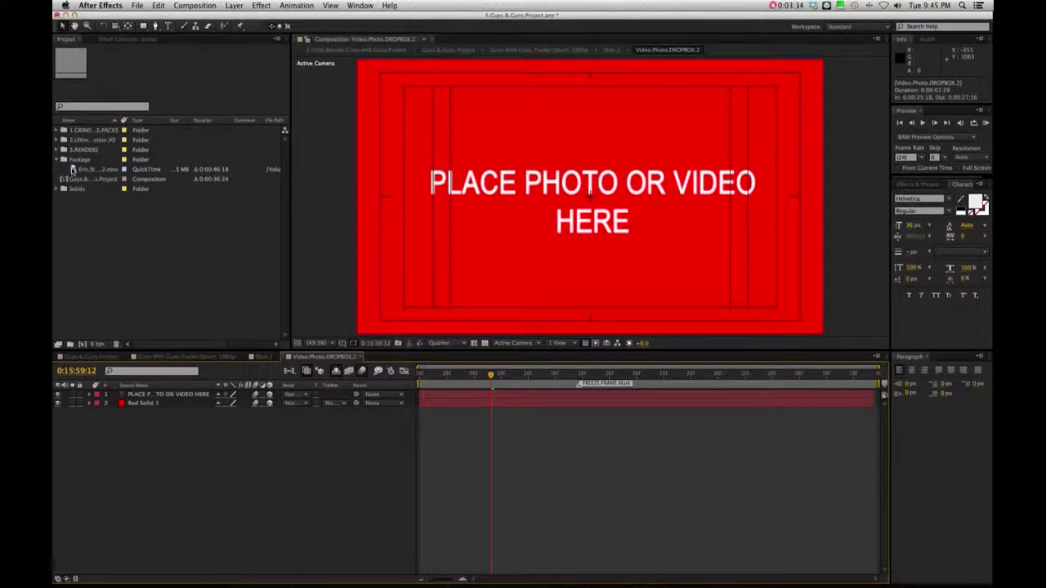
- Add Eric.Student.16mm.Film.2.mov as the top layer above the placeholder text
left_click_drag(72, 168, 190, 396)
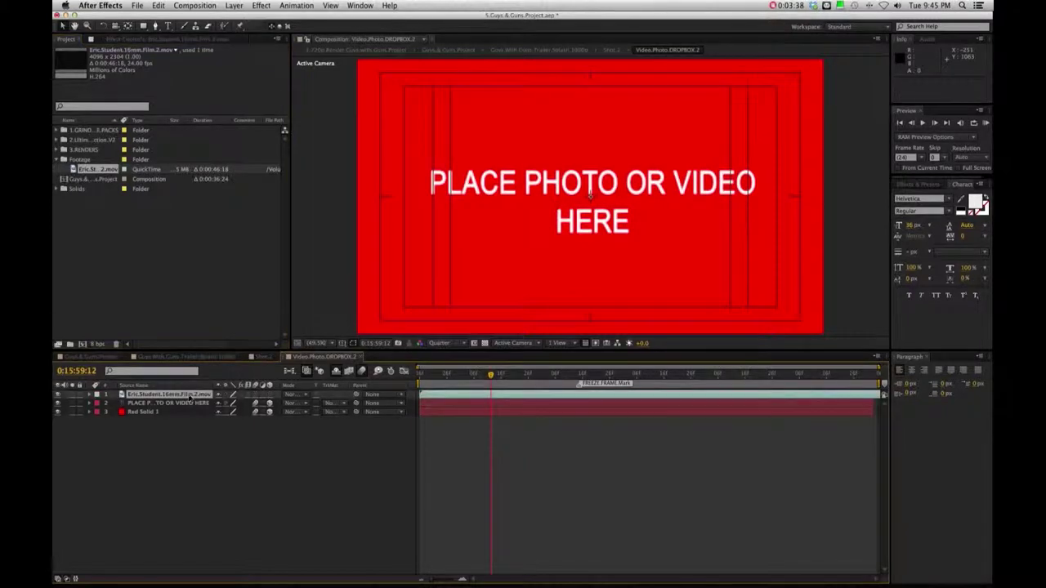
- Set the 16mm clip's in-point at 0:00:28:01, where the man raises the gun
double_click(555, 397)
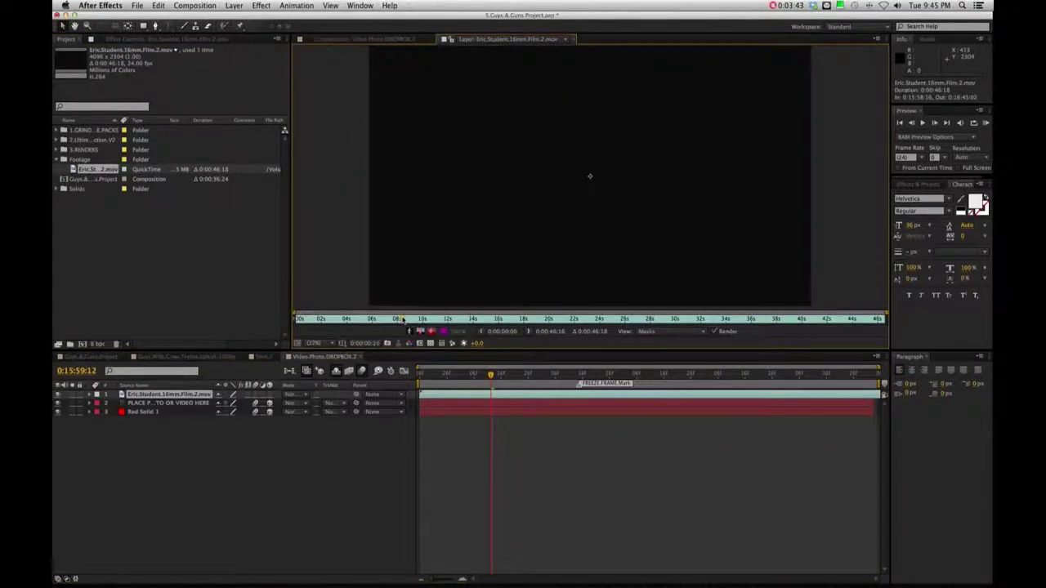
left_click(552, 321)
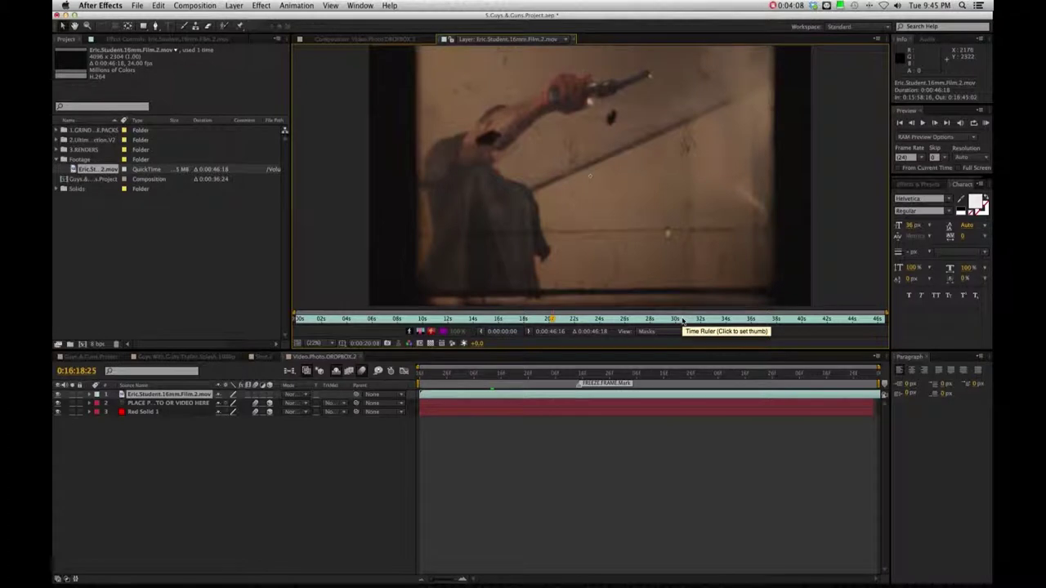
left_click(682, 321)
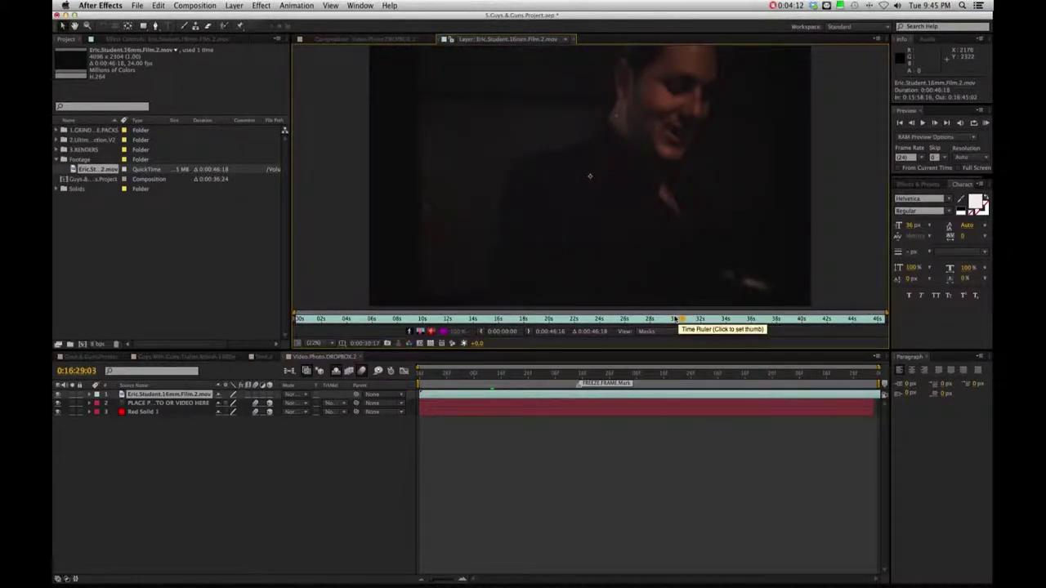
left_click(670, 320)
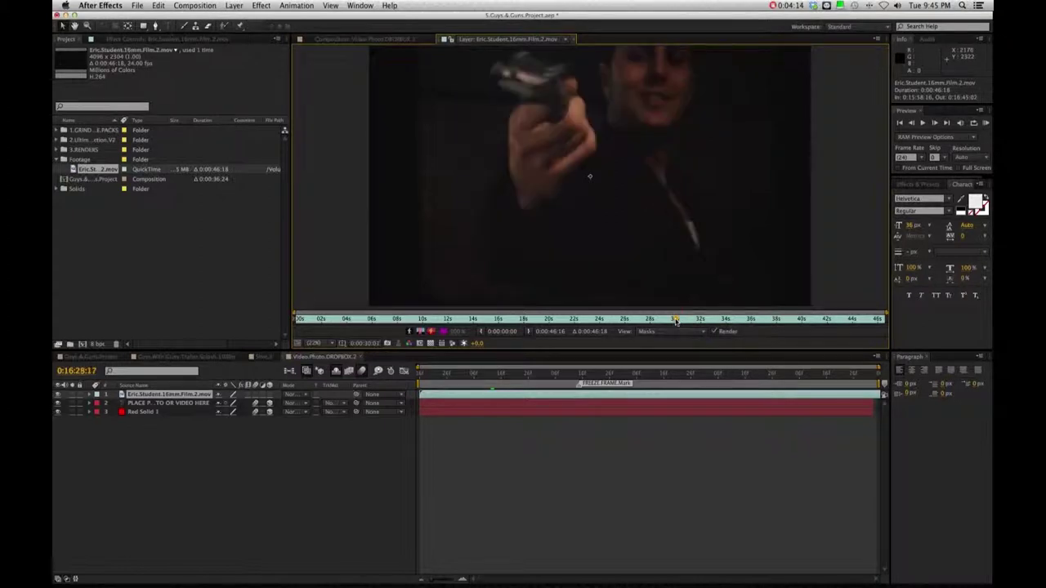
left_click(668, 320)
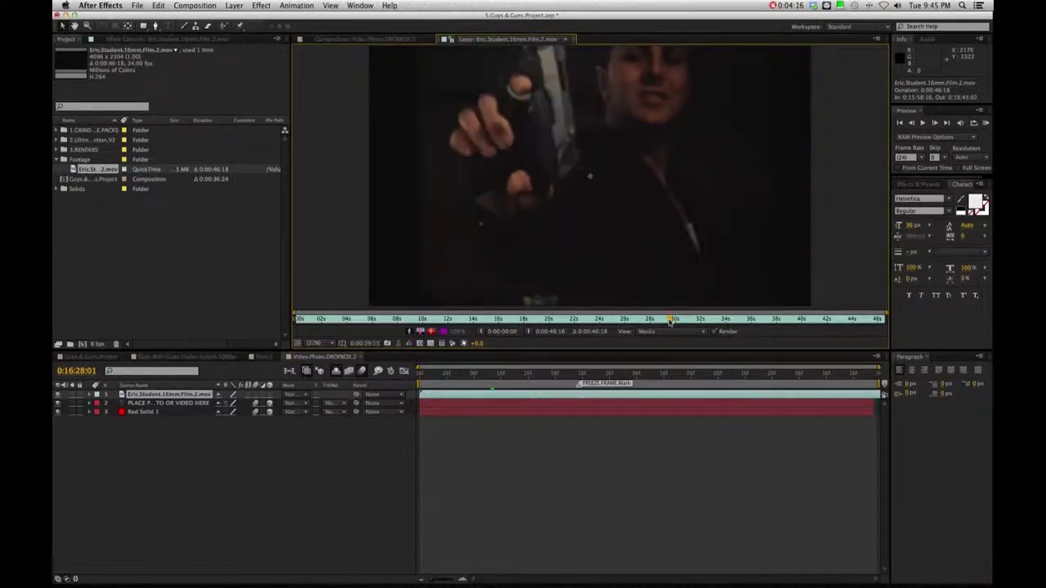
left_click(651, 320)
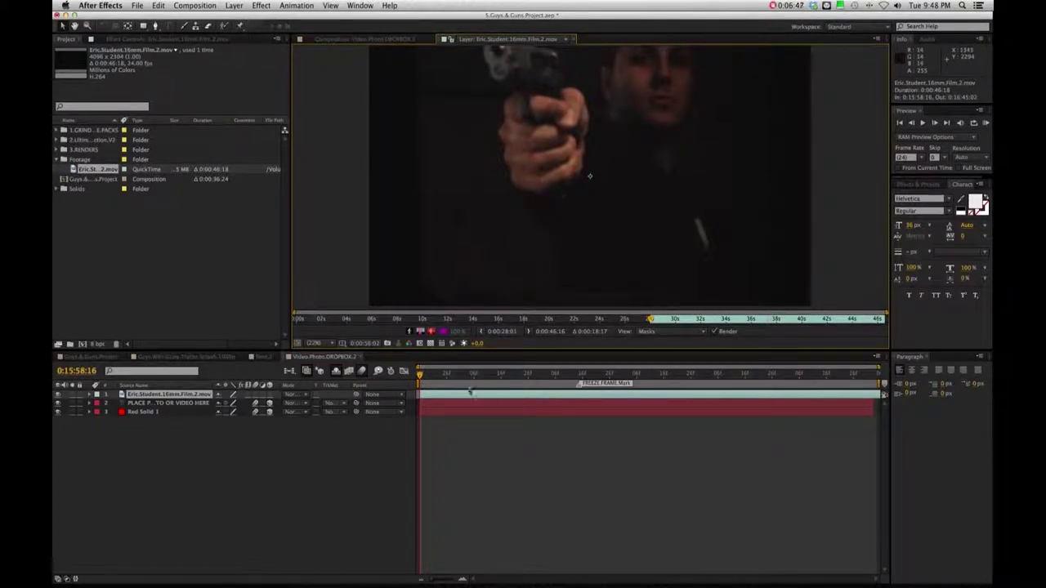
left_click(401, 41)
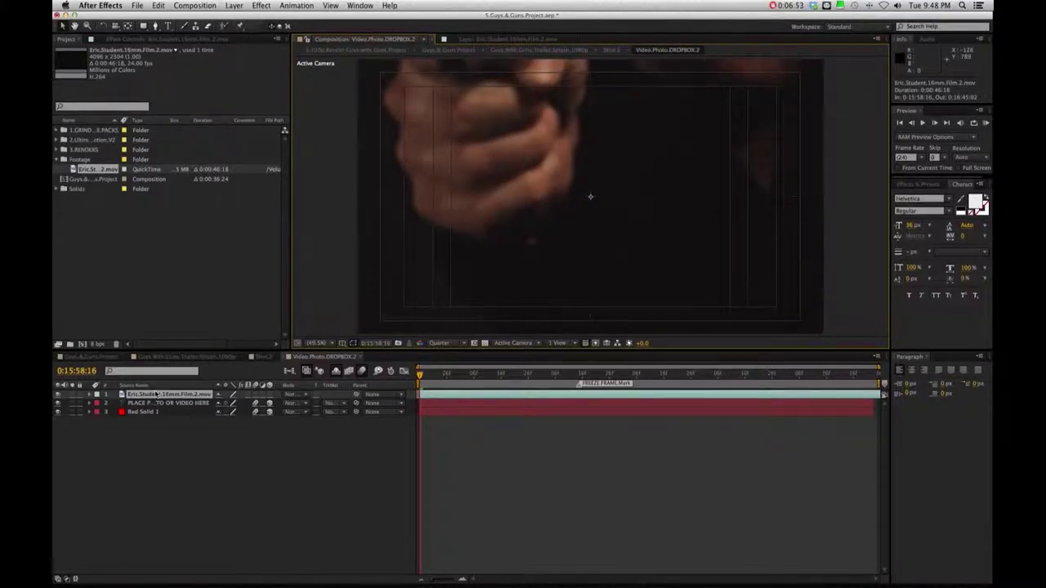
- Scale the 16mm film layer to 51% and shift it down to frame the gun
key("s")
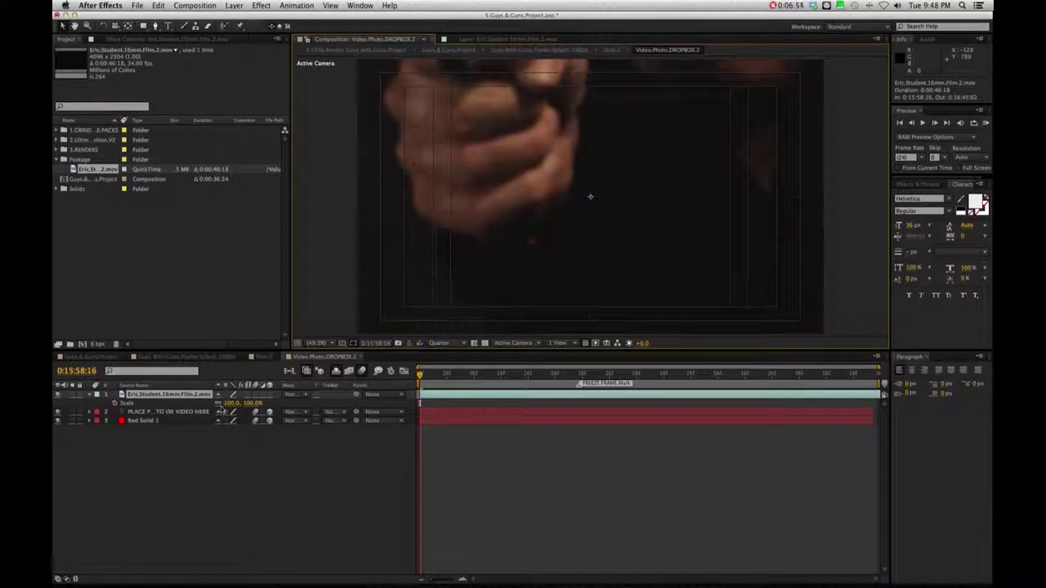
left_click_drag(233, 403, 200, 403)
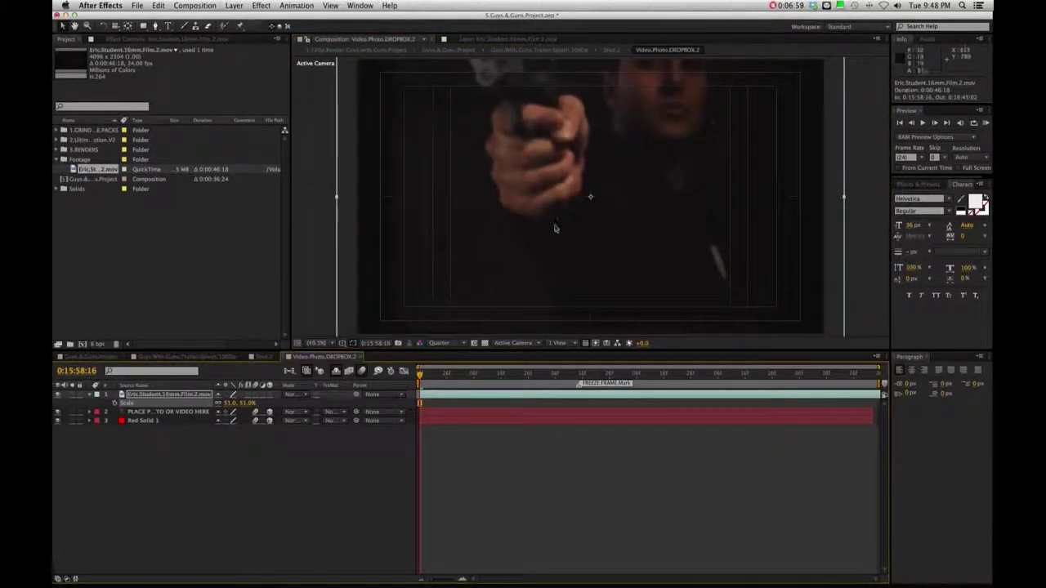
mouse_move(553, 226)
left_mouse_down()
mouse_move(552, 249)
mouse_move(551, 235)
left_mouse_up()
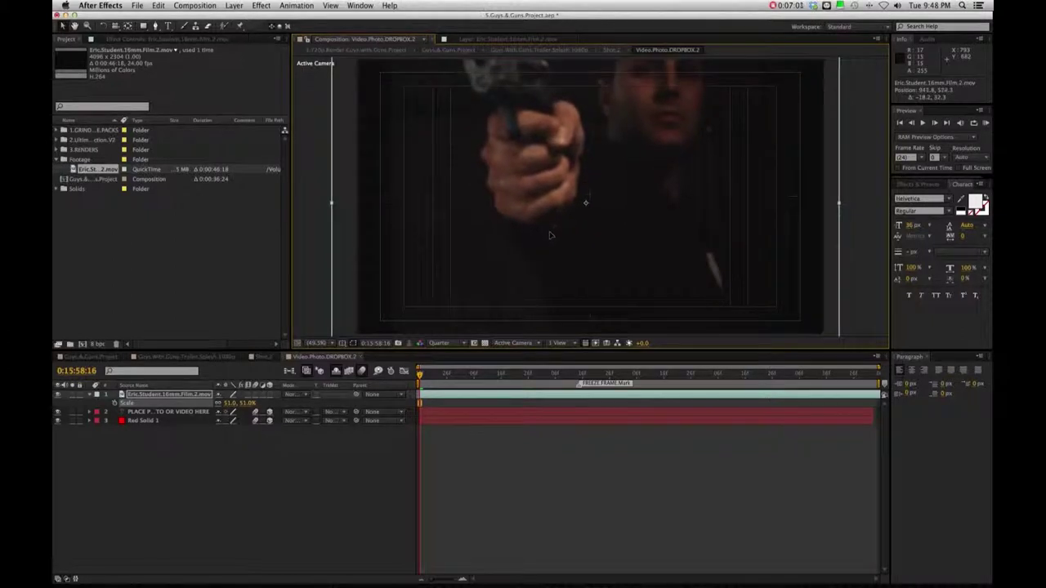
left_click(444, 377)
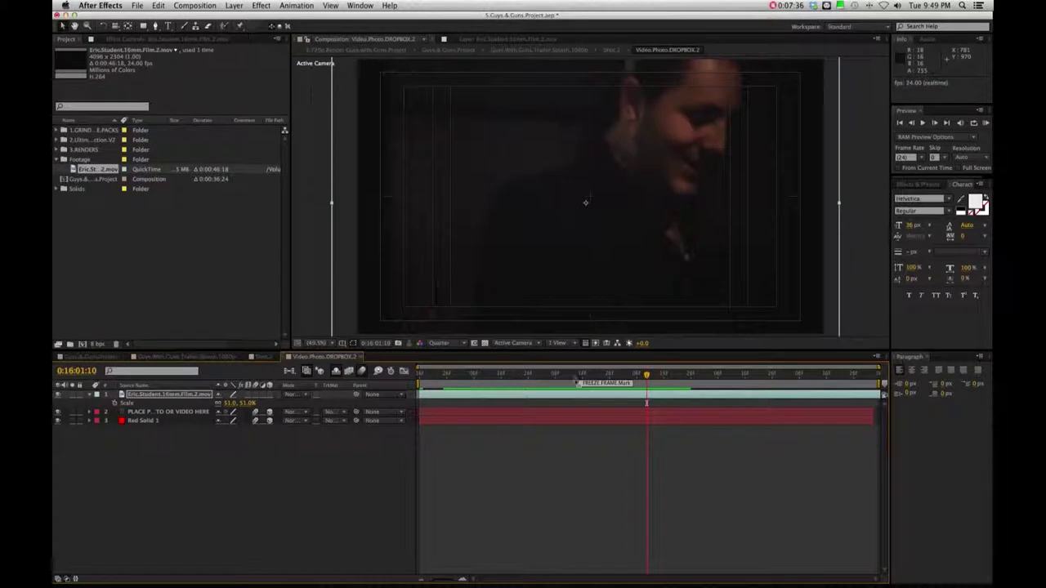
- Scrub to the FREEZE.FRAME.Mark to check the gun footage, then go back to Shot.2
left_click_drag(564, 374, 579, 375)
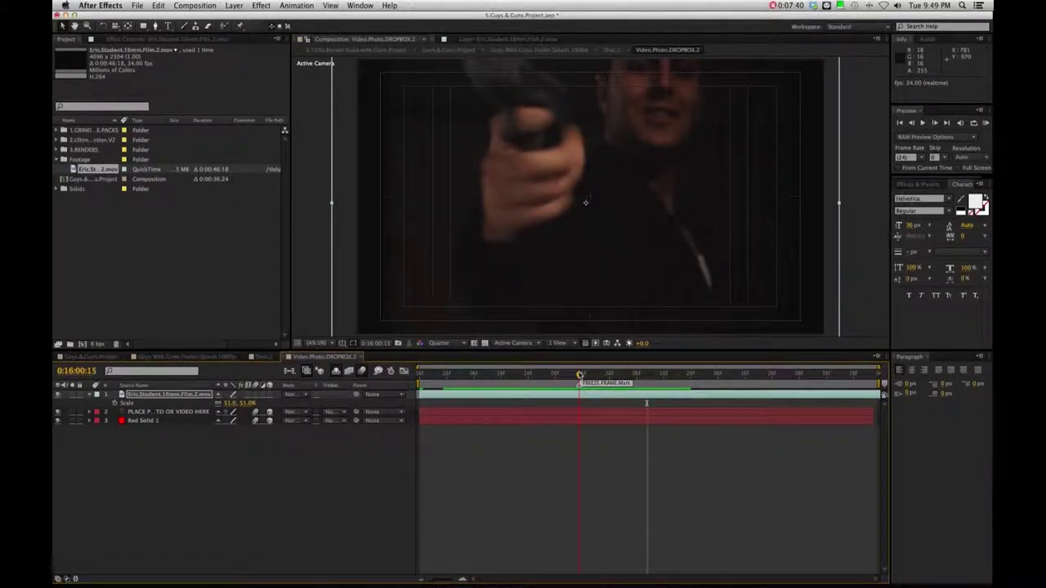
mouse_move(579, 375)
left_mouse_down()
mouse_move(563, 374)
mouse_move(579, 374)
left_mouse_up()
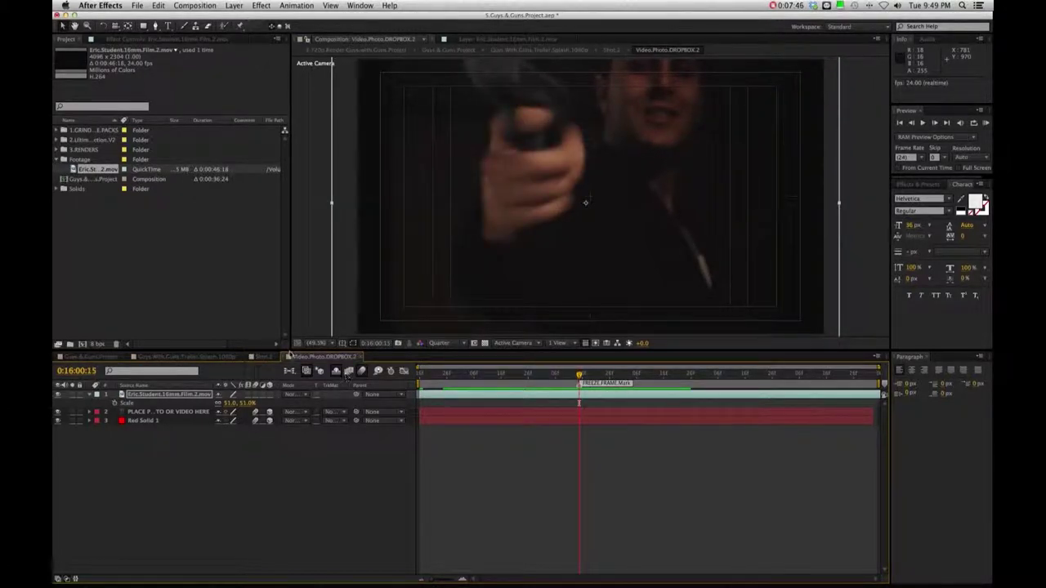
left_click(262, 359)
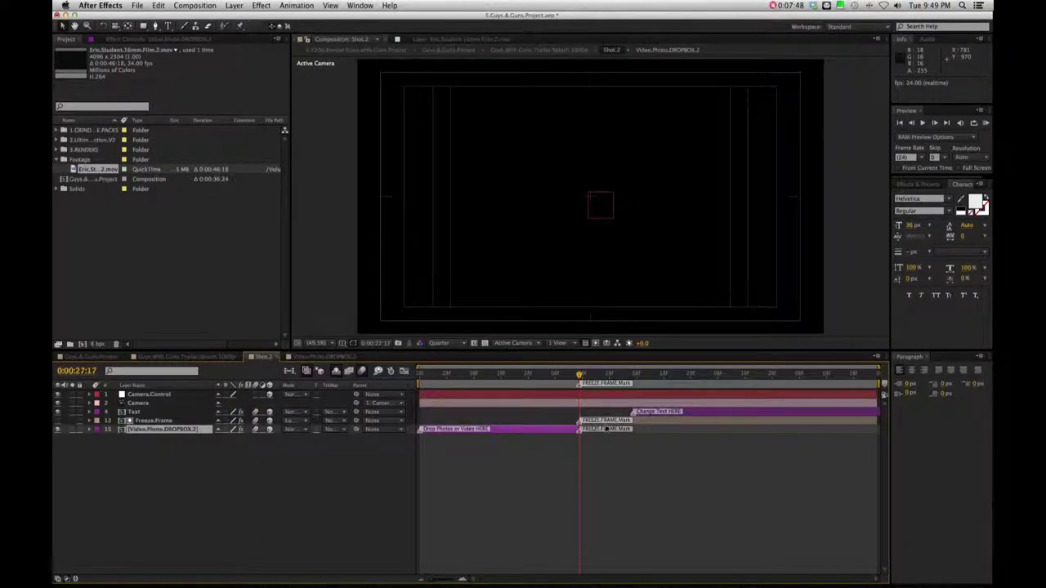
- RAM-preview Shot.2 from 0:00:27:11, then reopen the Video.Photo.DROPBOX.2 composition
left_click(576, 375)
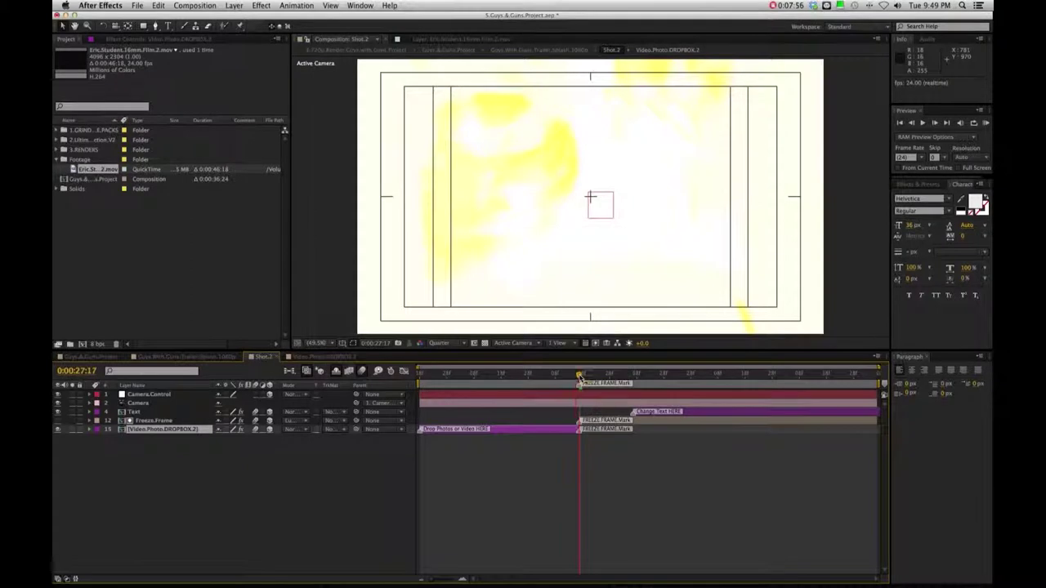
left_click(562, 375)
key("KP_0")
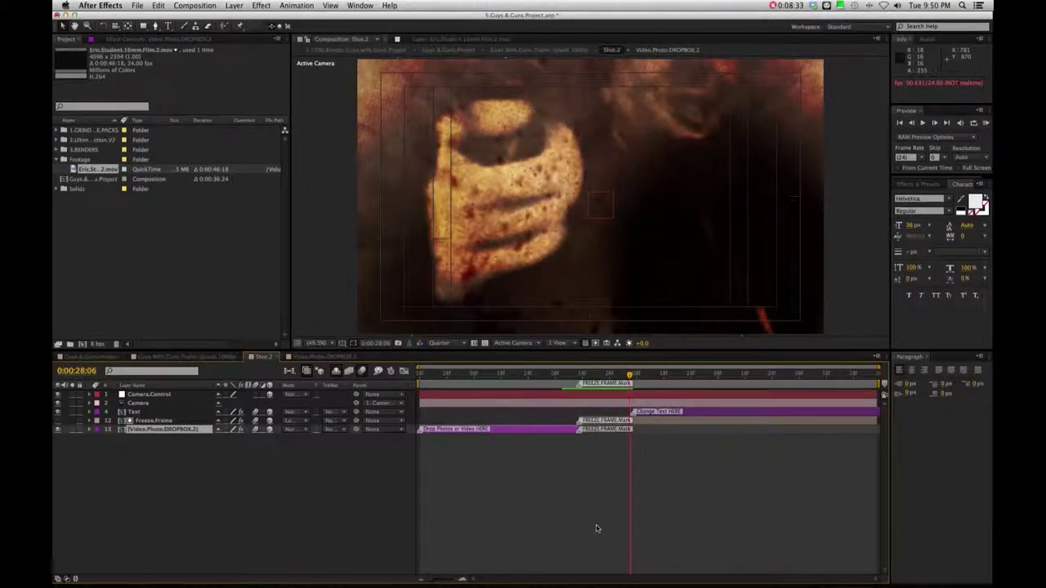
key("space")
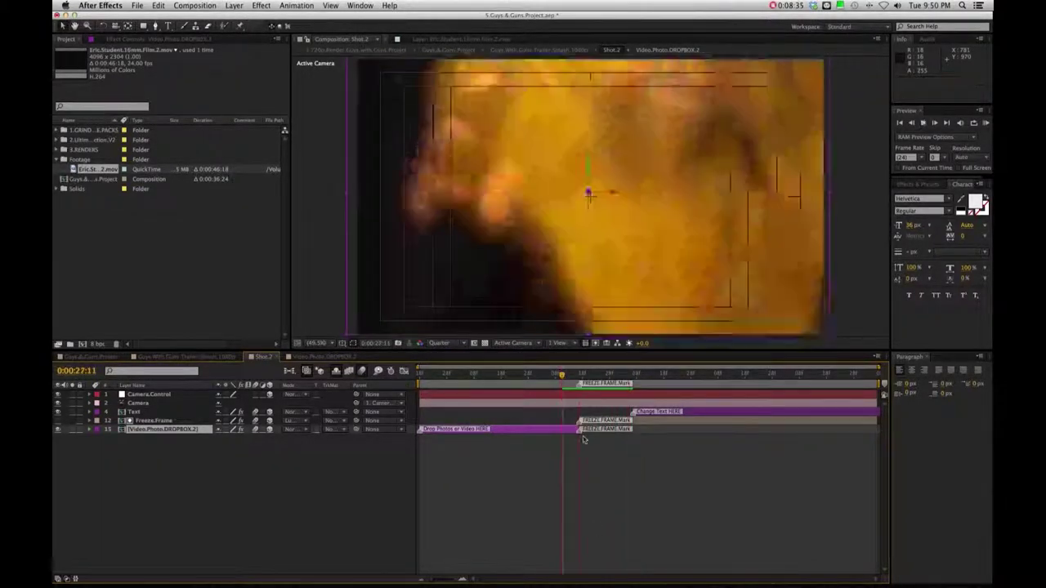
key("KP_0")
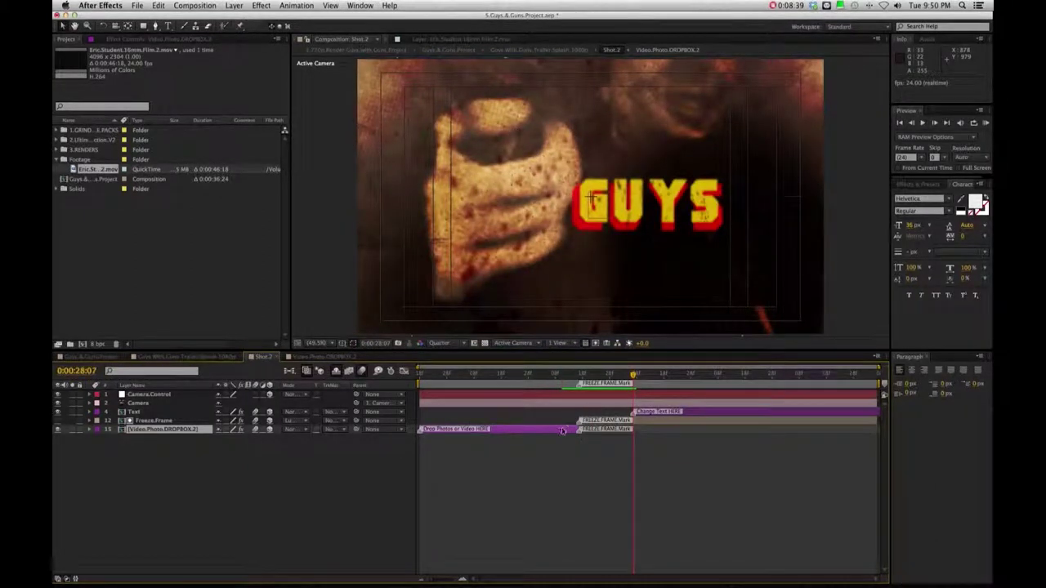
double_click(563, 428)
- Slip the footage layer with Alt+Page Down and dragging toward the gun-aiming moment
left_click(581, 373)
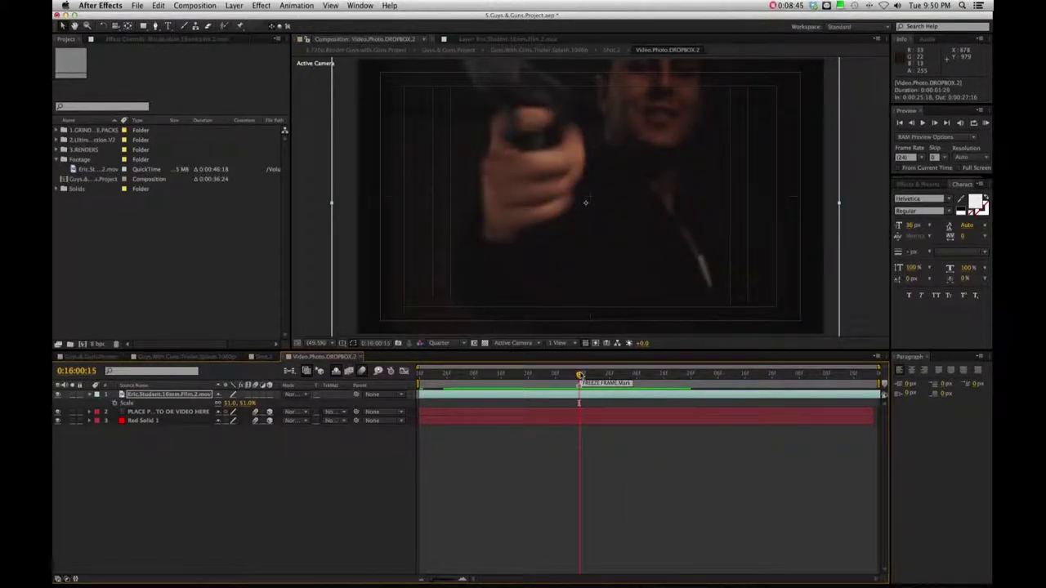
key("alt+Page_Down")
key("alt+Page_Down")
key("alt+Page_Down")
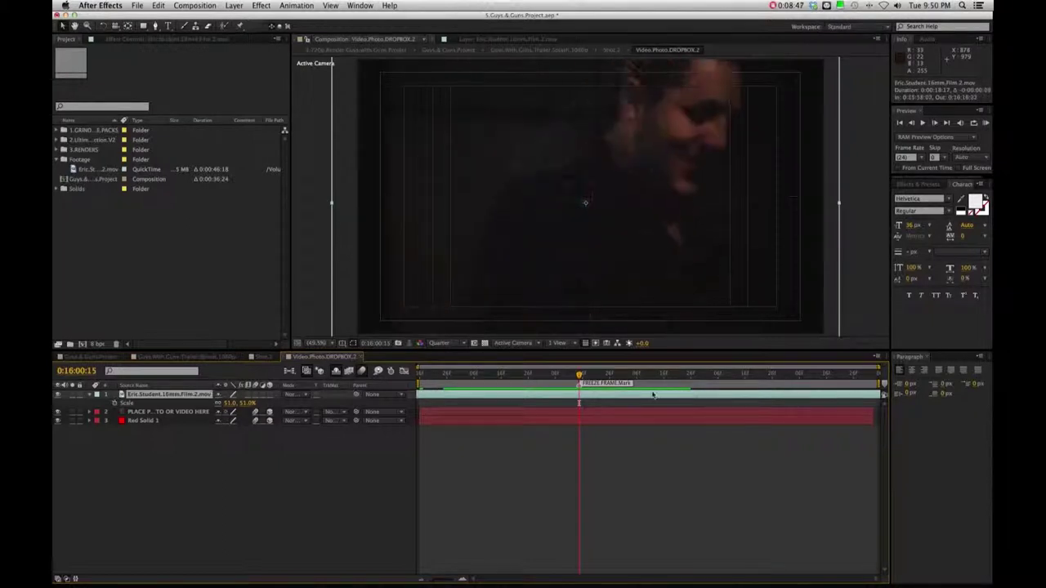
key("alt+Page_Down")
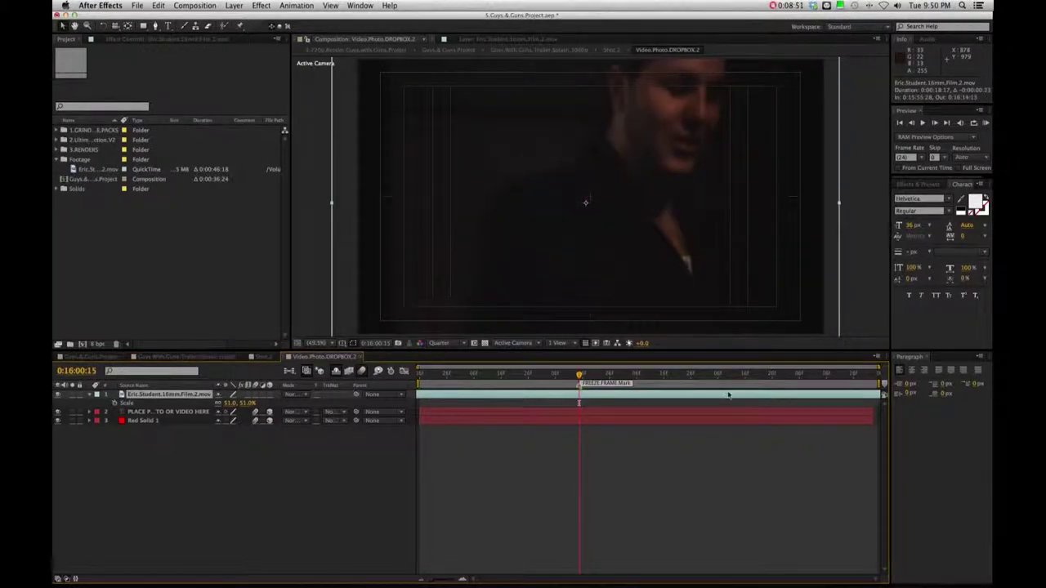
key("alt+Page_Down")
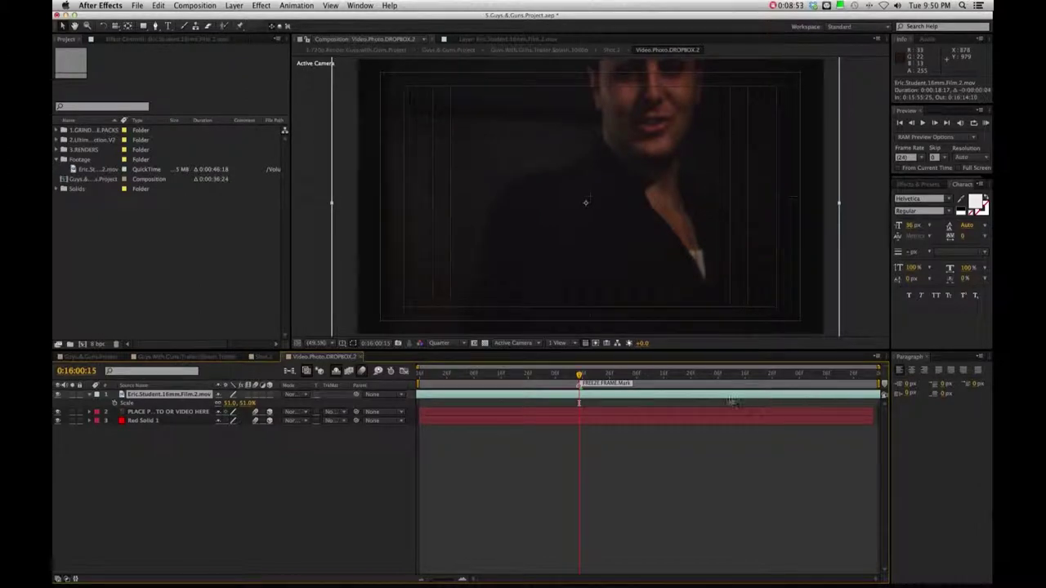
key("alt+Page_Down")
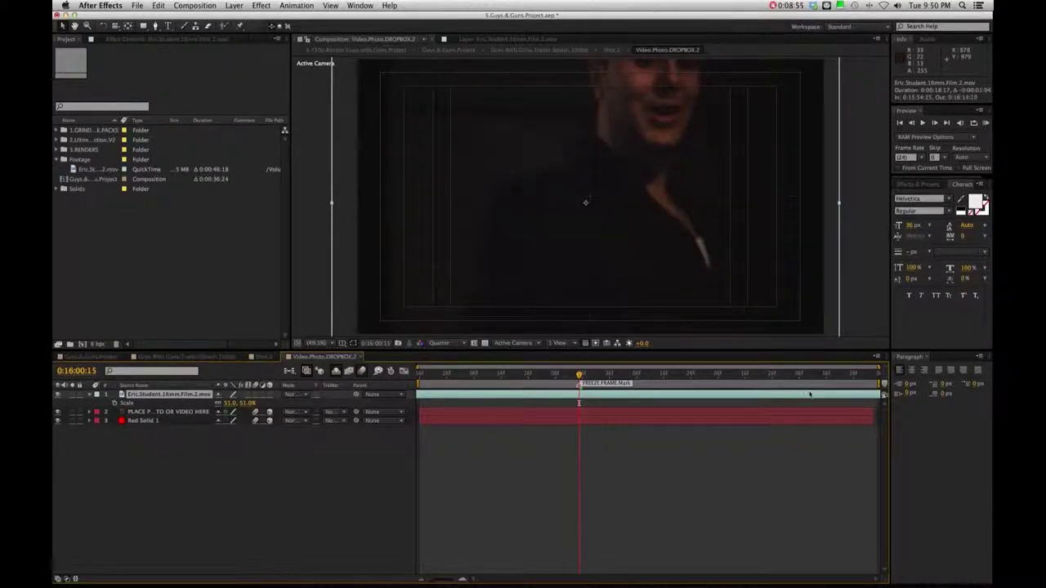
key("alt+Page_Down")
key("alt+Page_Down")
left_click_drag(794, 397, 582, 394)
- Compare frames around the freeze marker and nudge the footage so the gun lands on it
key("Page_Up")
key("Page_Up")
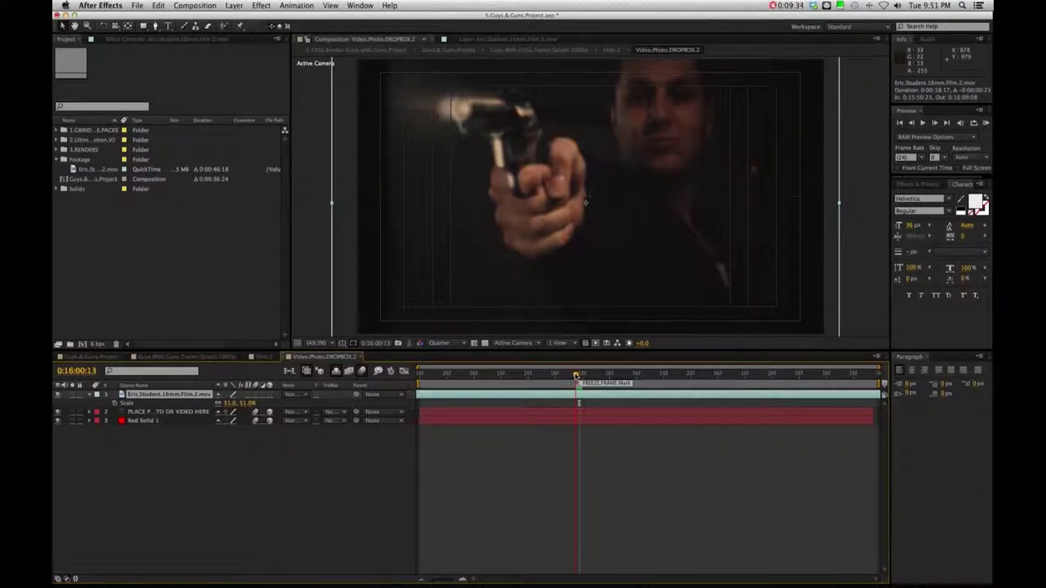
left_click_drag(576, 376, 579, 376)
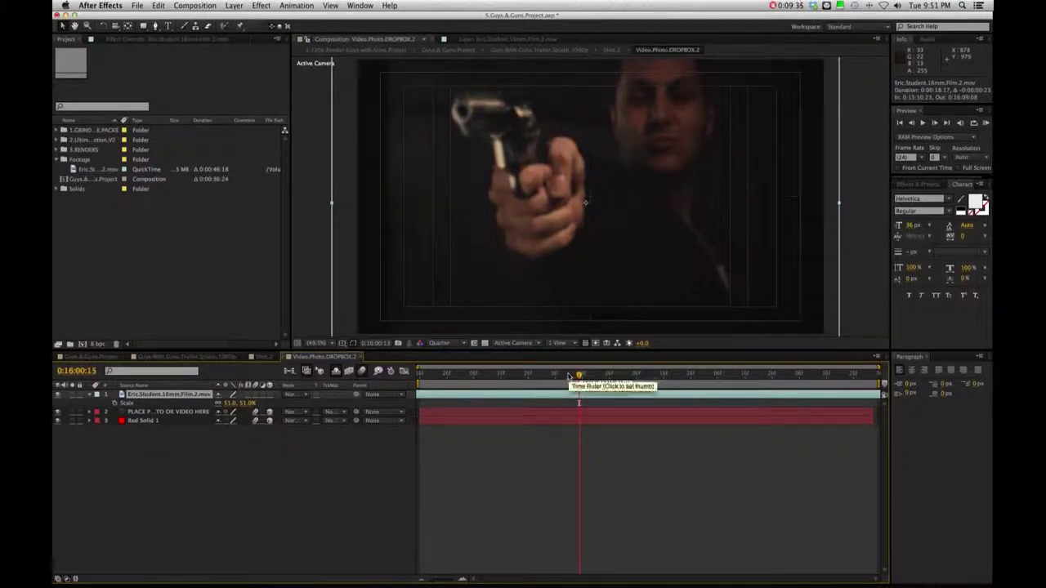
left_click_drag(577, 376, 575, 376)
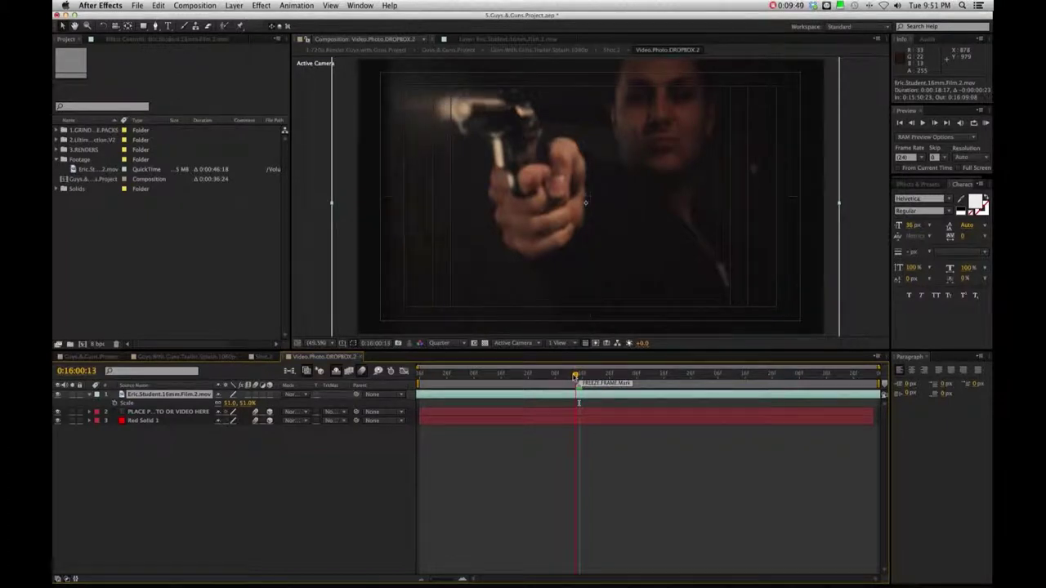
left_click_drag(576, 376, 579, 375)
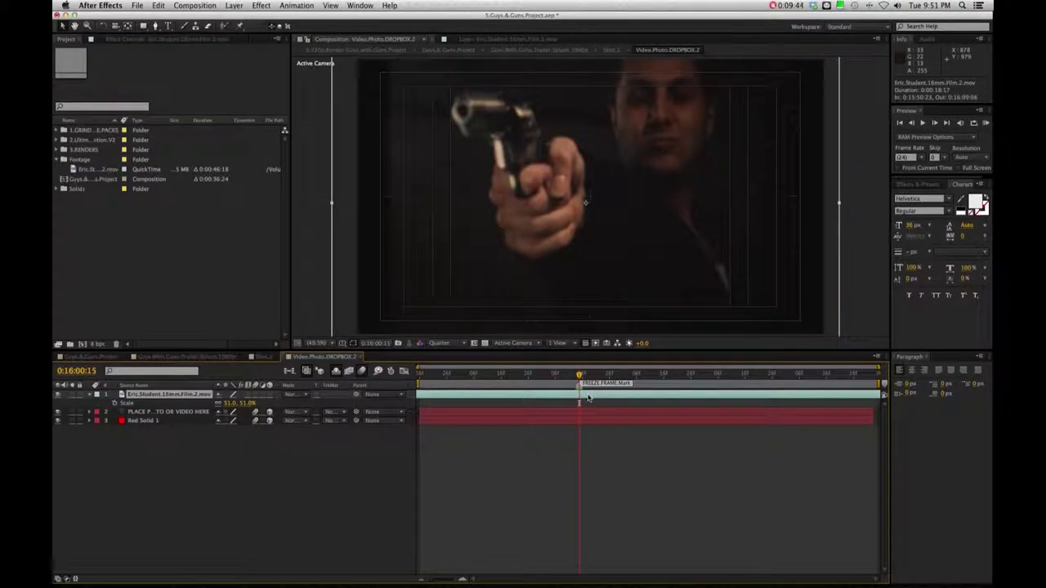
left_click_drag(587, 397, 589, 398)
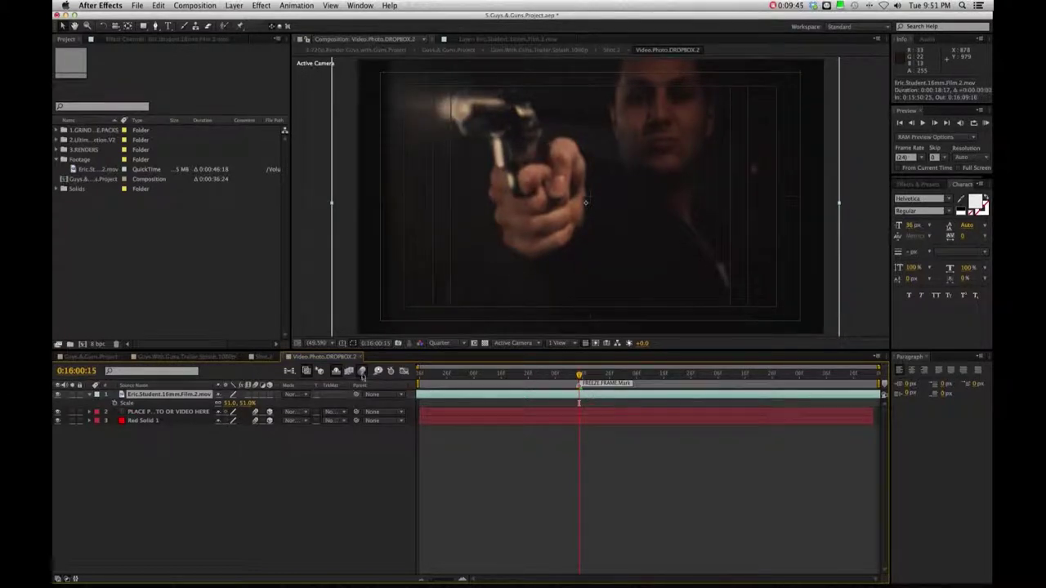
left_click(266, 357)
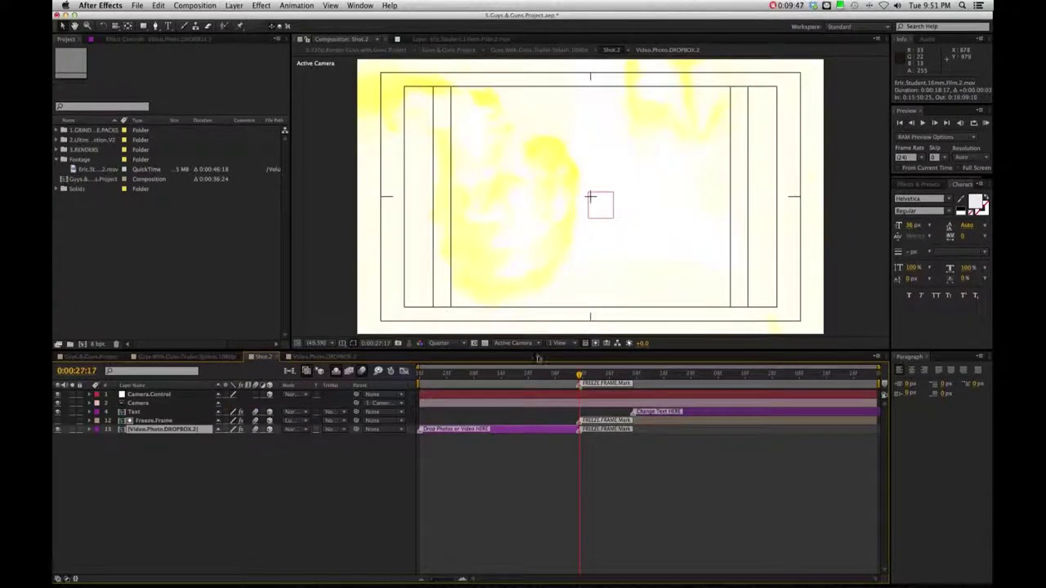
- Preview Shot.2 from just before the freeze and scrub to the frozen gun frame
left_click(562, 375)
key("space")
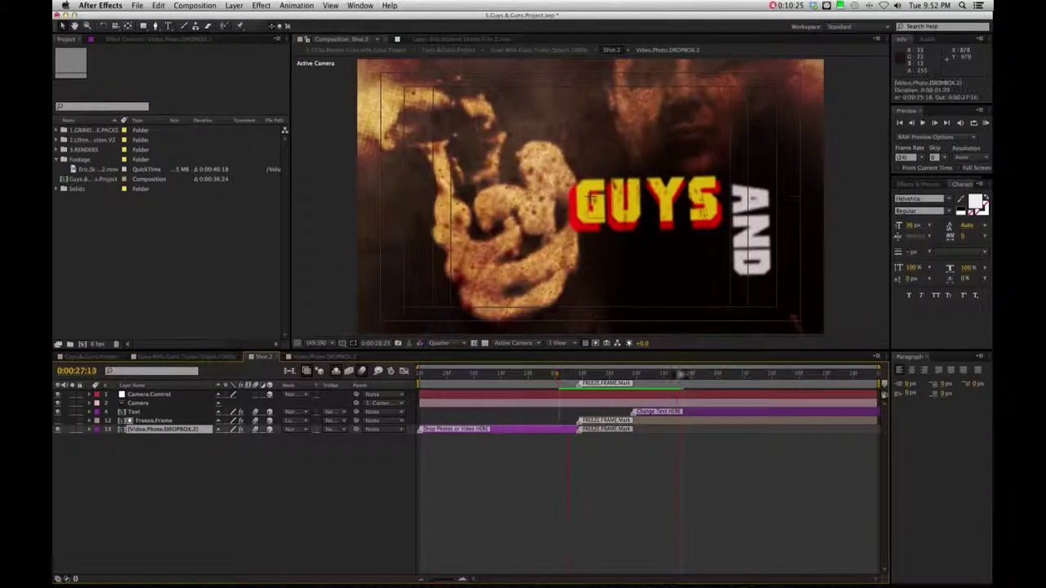
left_click_drag(579, 374, 585, 374)
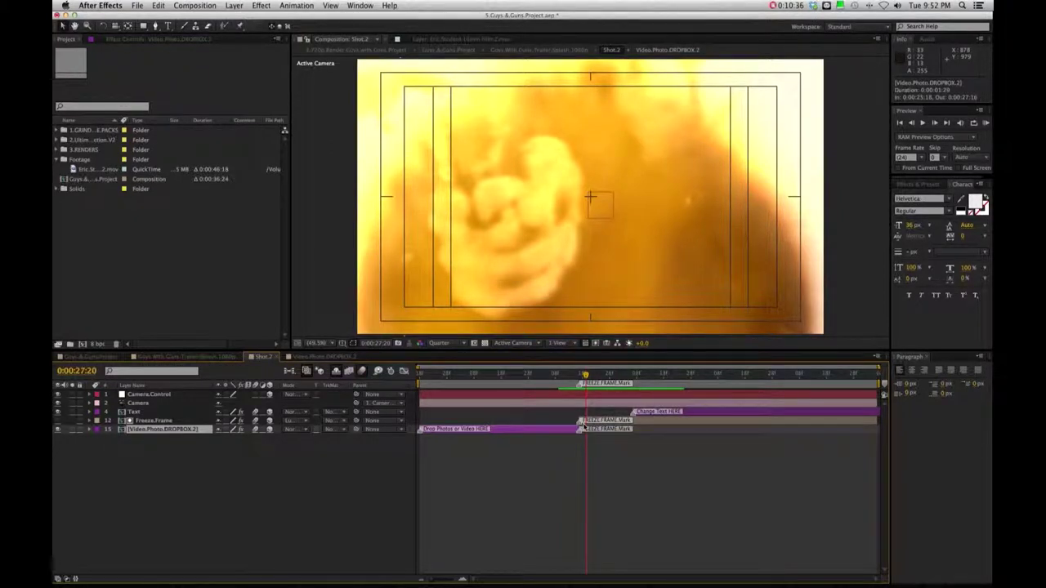
left_click_drag(568, 378, 666, 375)
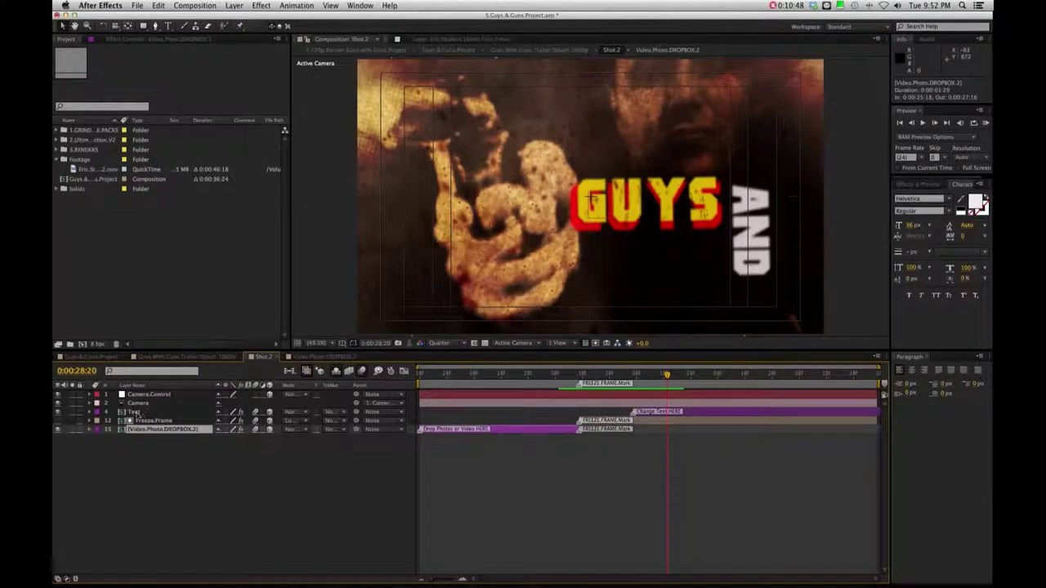
left_click(133, 412)
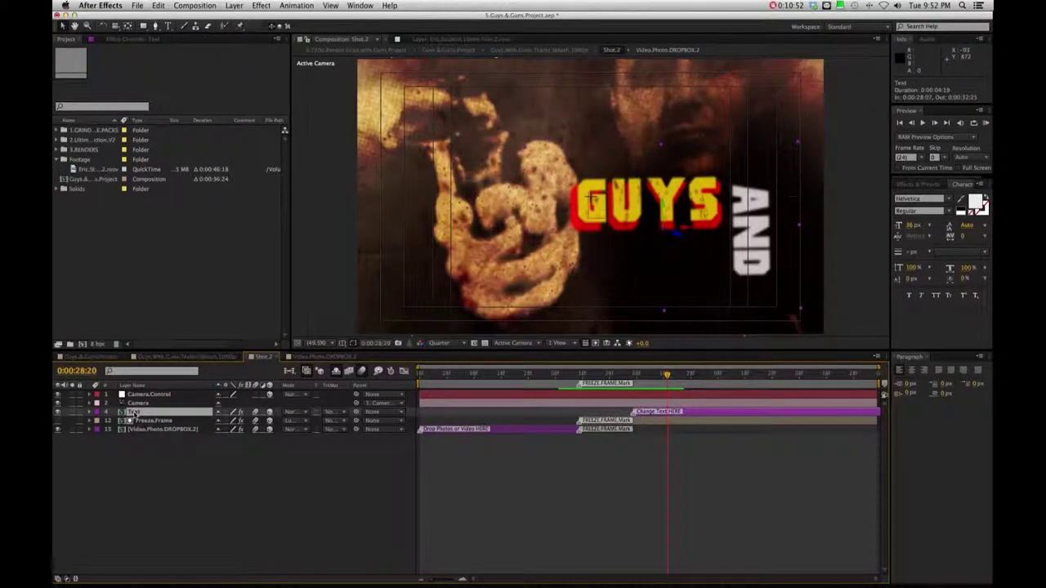
- In Text.Precomp.20, change the GUYS, AND and GUNS word layers to DORK, FROM and YORK
double_click(133, 412)
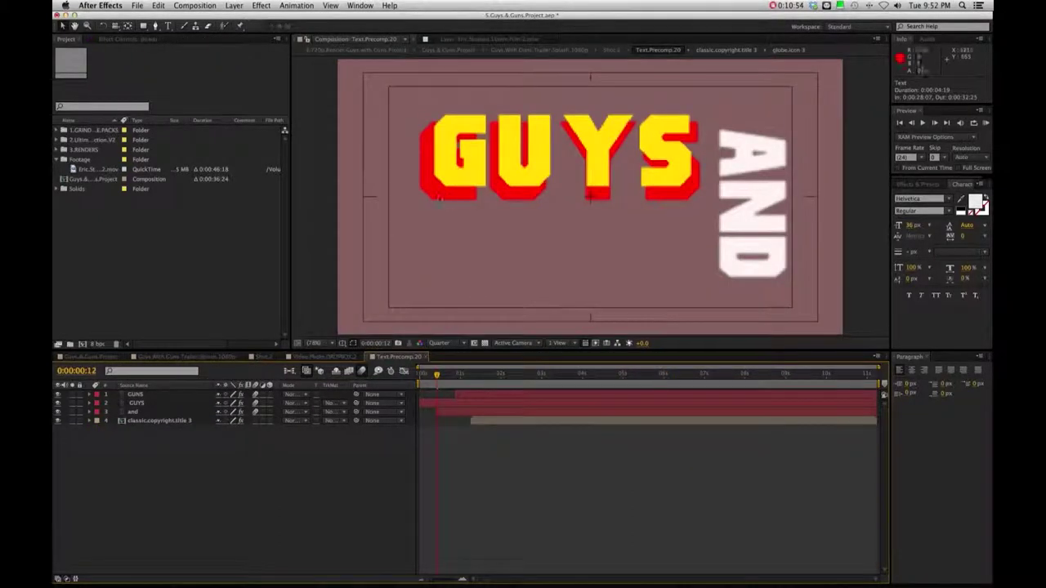
left_click(156, 394)
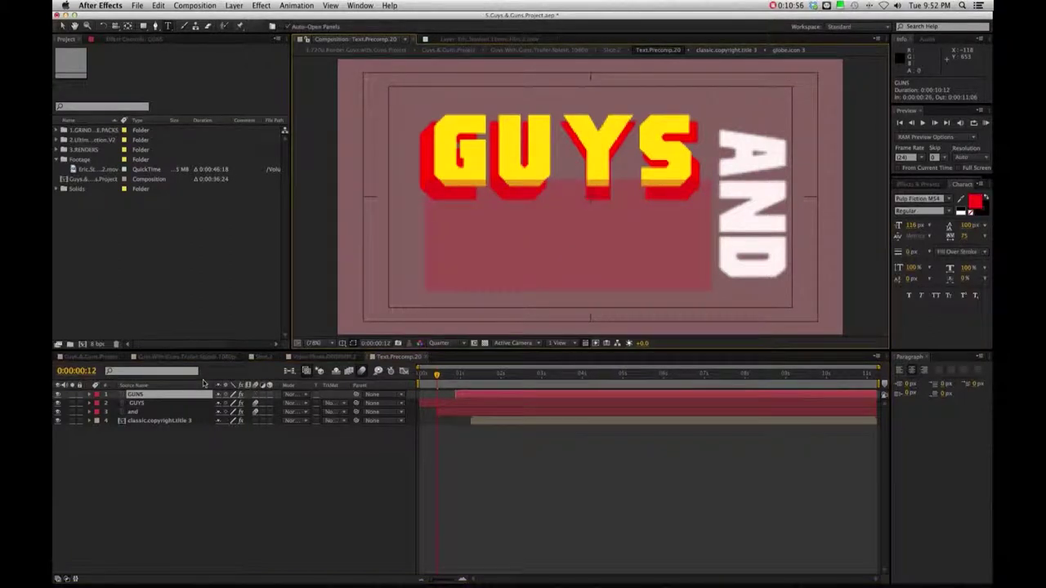
left_click(471, 384)
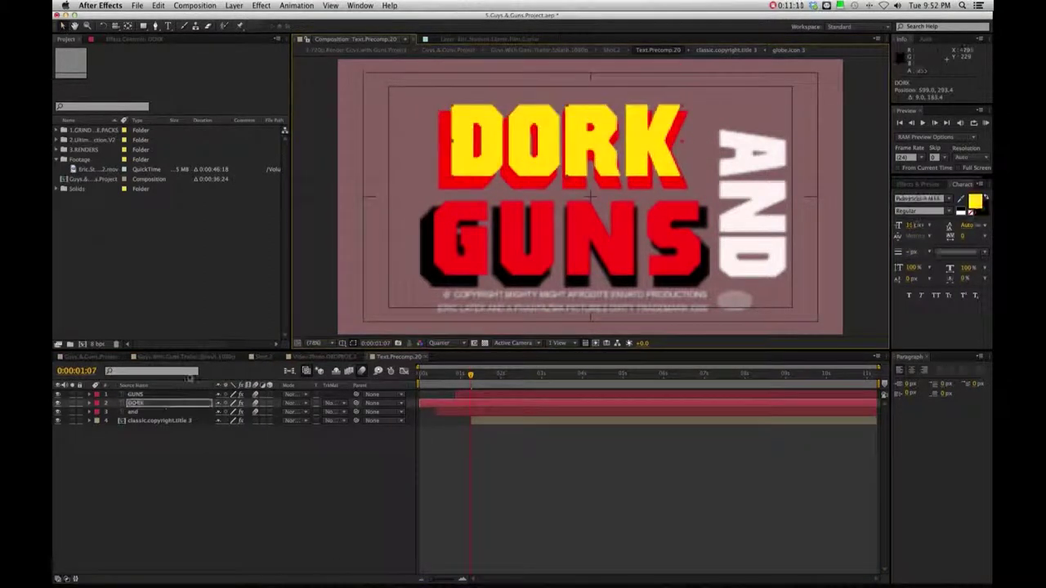
left_click(160, 413)
left_click(133, 395)
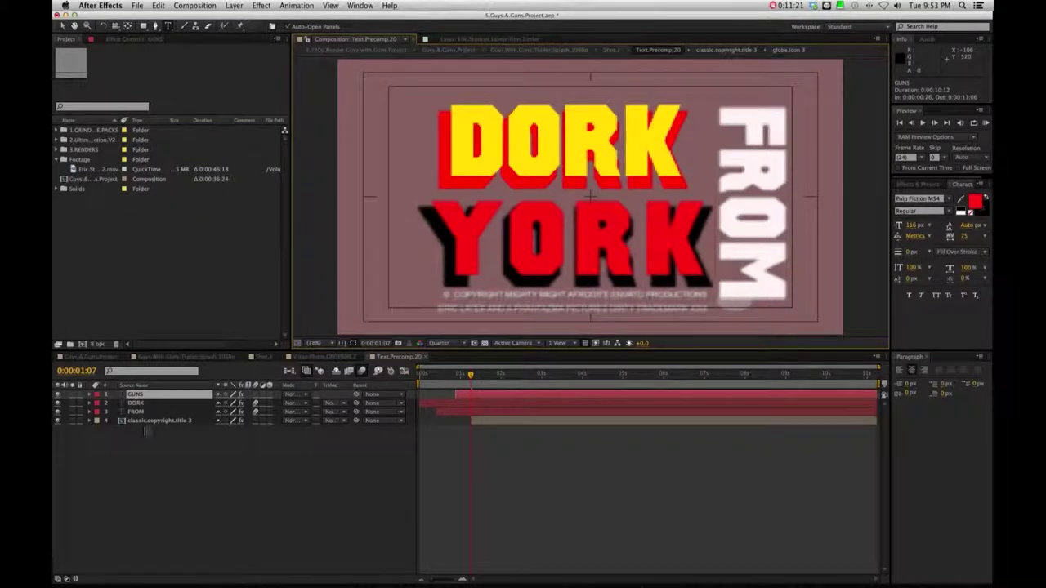
- Go back to Shot.2 to see the DORK FROM YORK title over the gun footage
left_click(253, 500)
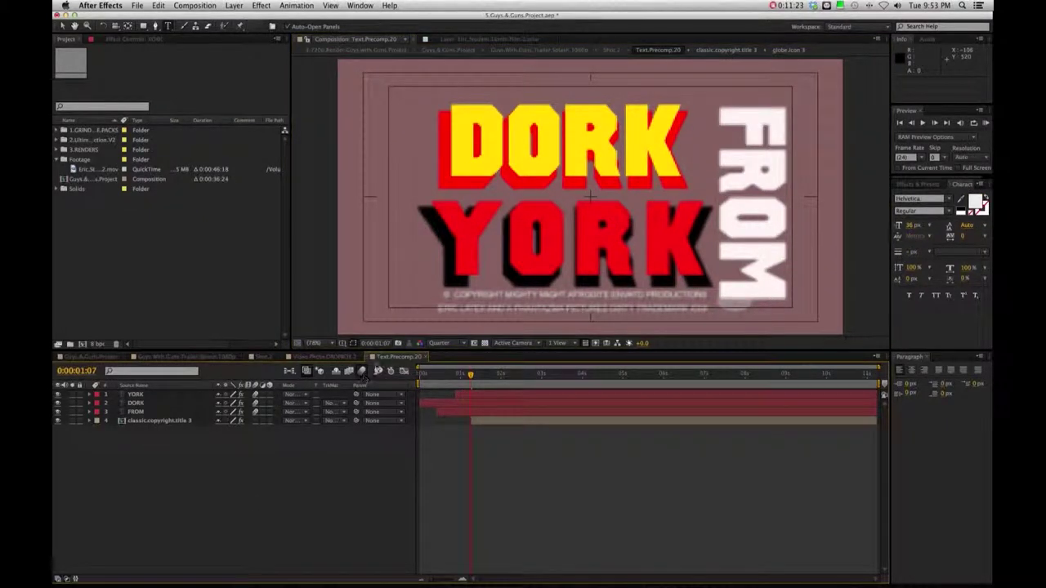
left_click(324, 359)
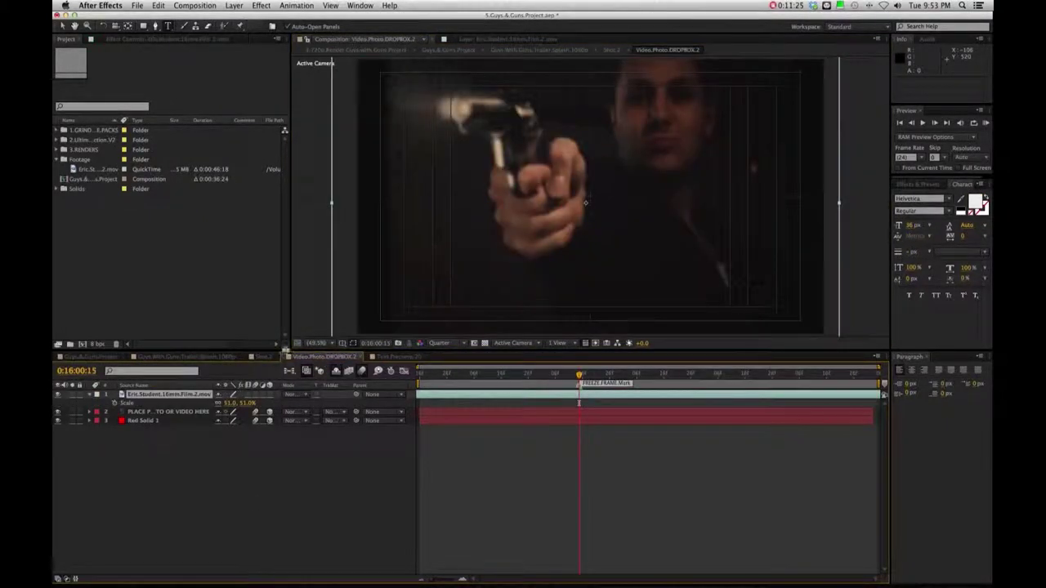
left_click(263, 358)
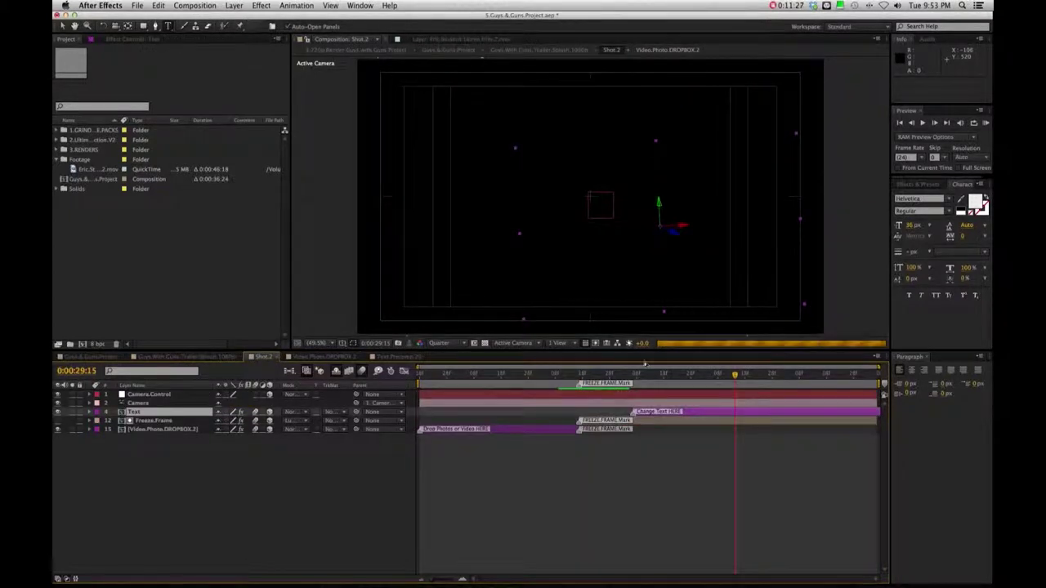